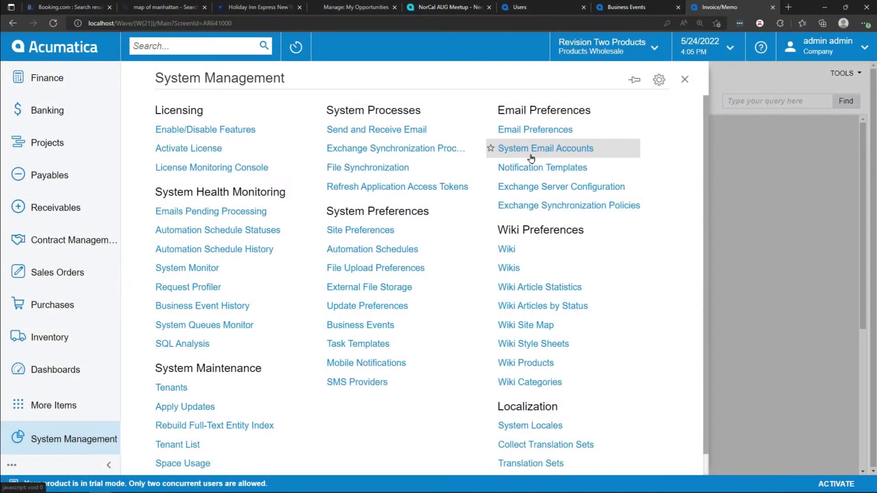
Load the existing admin email account, which uses the outlook.office365.com servers on ports 995 and 587
click(531, 153)
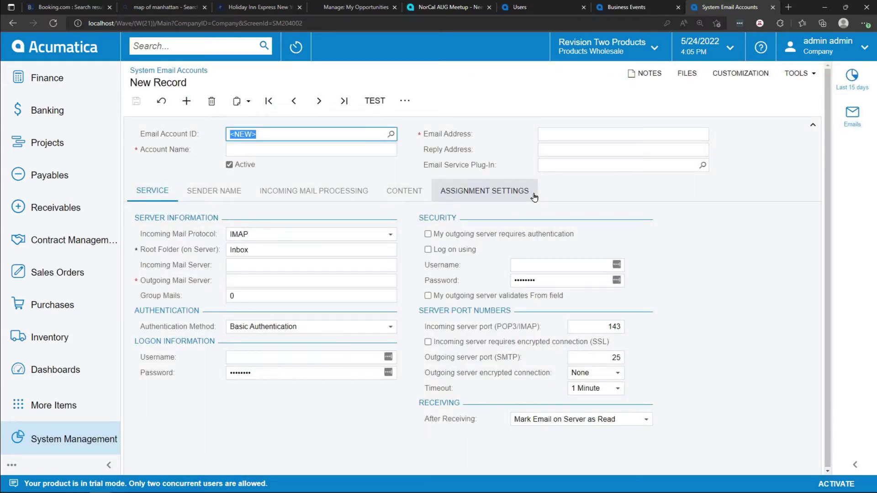
click(391, 135)
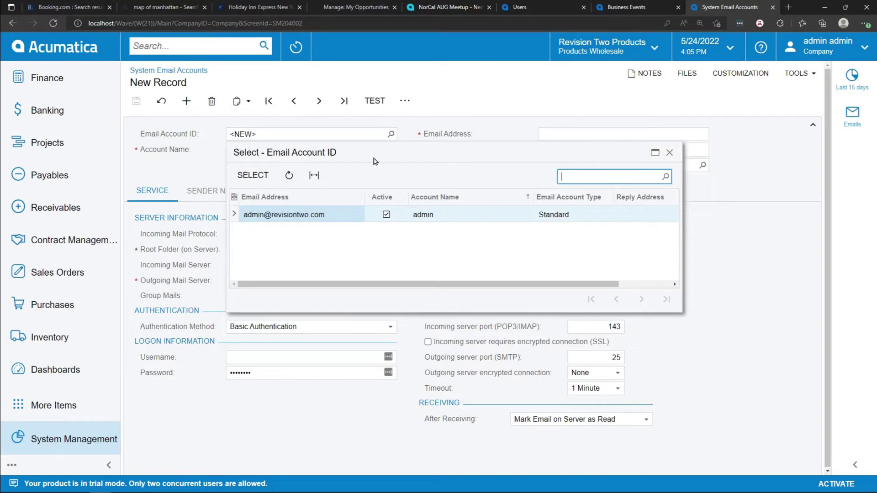
double_click(341, 219)
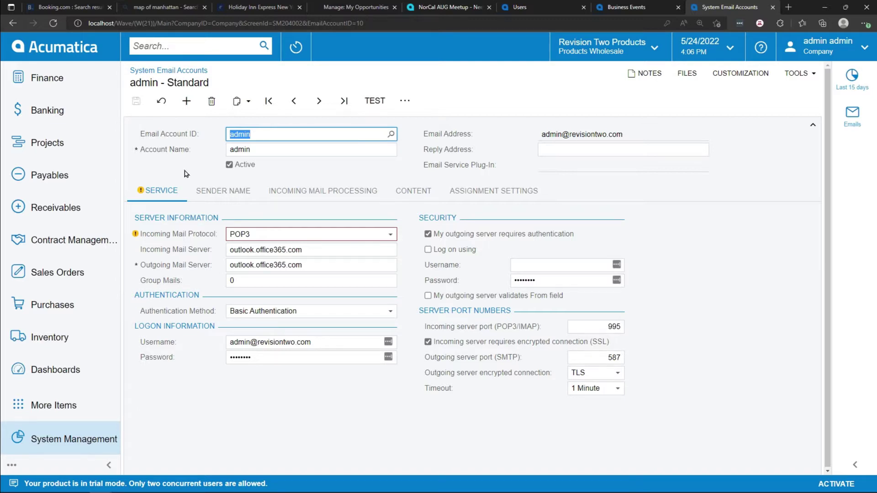
Start entering a Reply Address on the admin email account
click(562, 148)
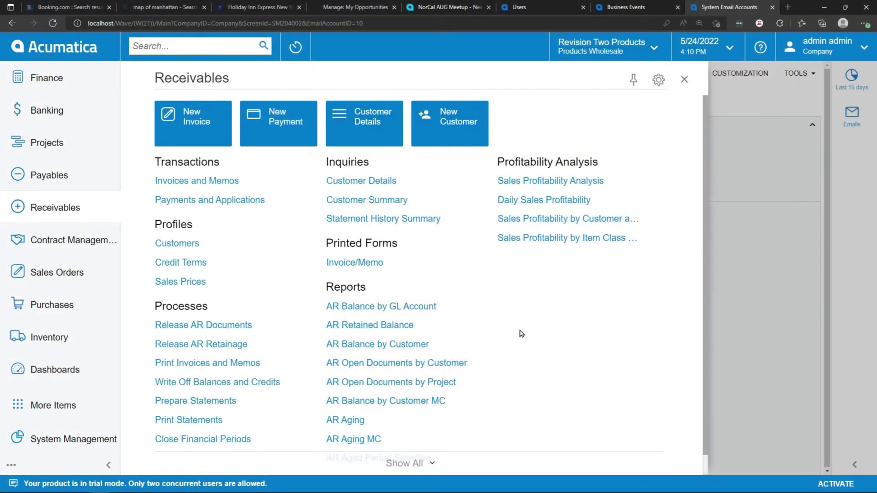
Generate the AR Aging (Detailed) report and start an email with it attached as a PDF
click(354, 421)
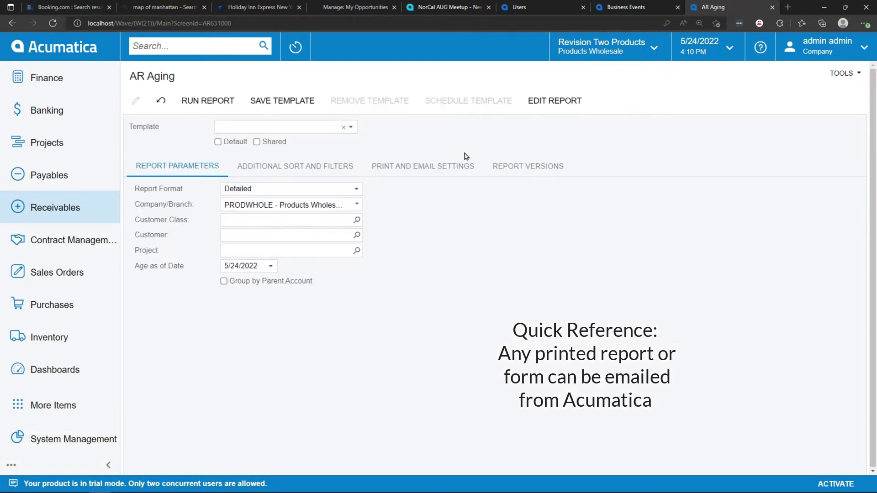
click(198, 100)
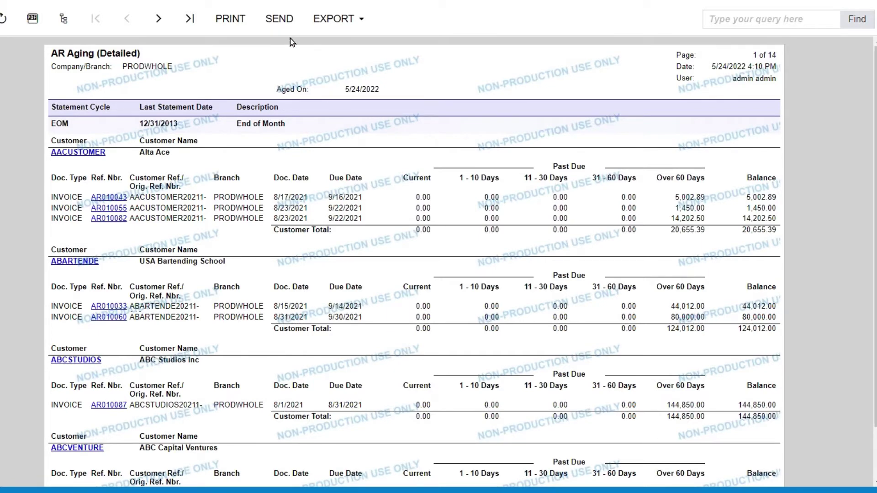
click(281, 20)
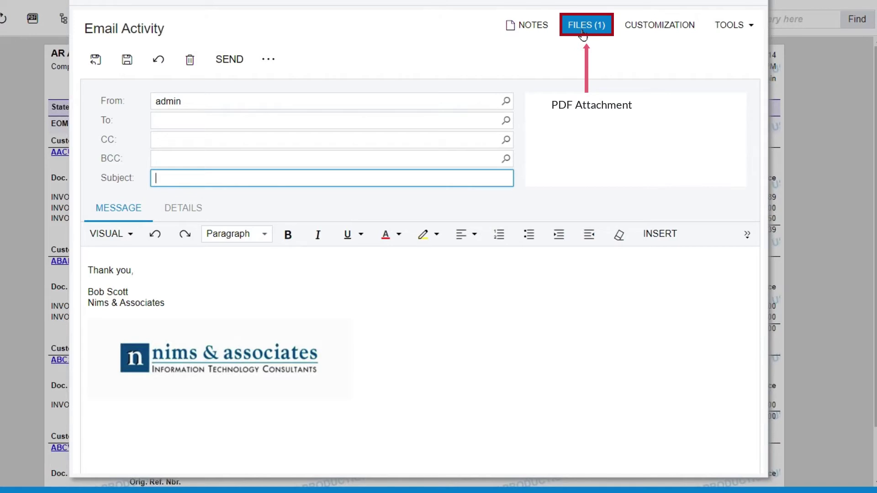
Confirm the PDF attachment and add the contact found by name search as the recipient
click(582, 29)
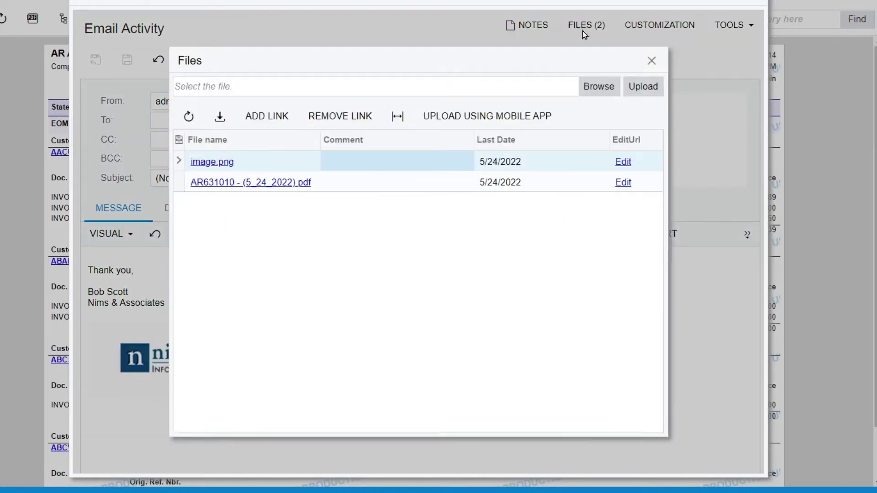
click(652, 61)
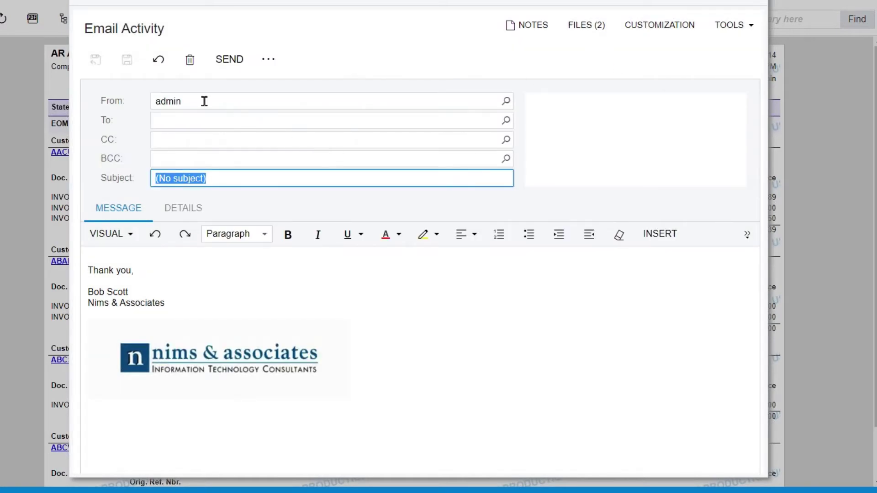
click(191, 121)
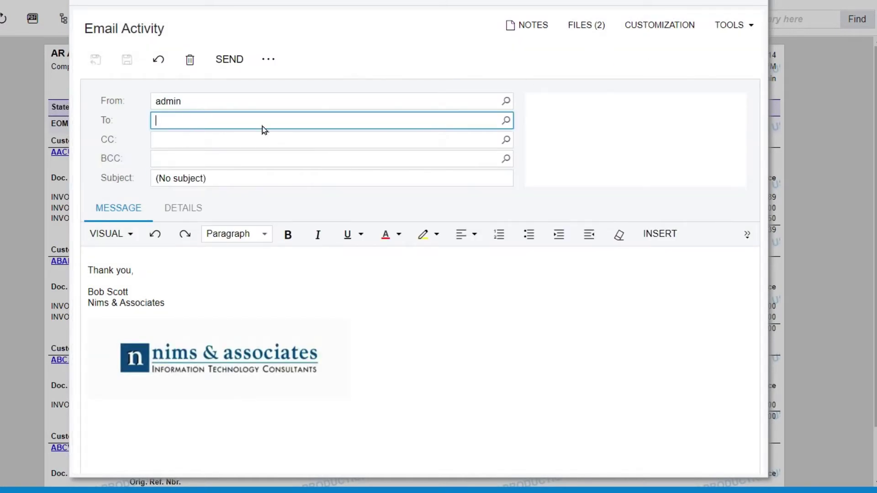
click(506, 121)
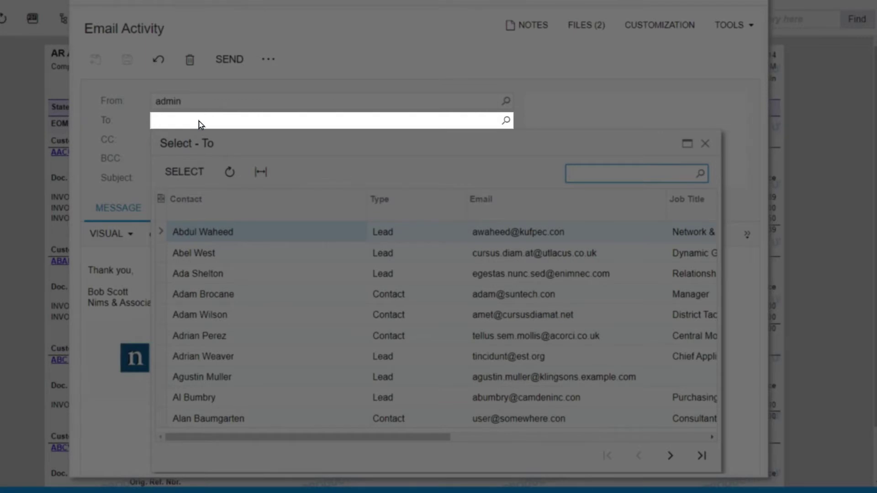
click(199, 123)
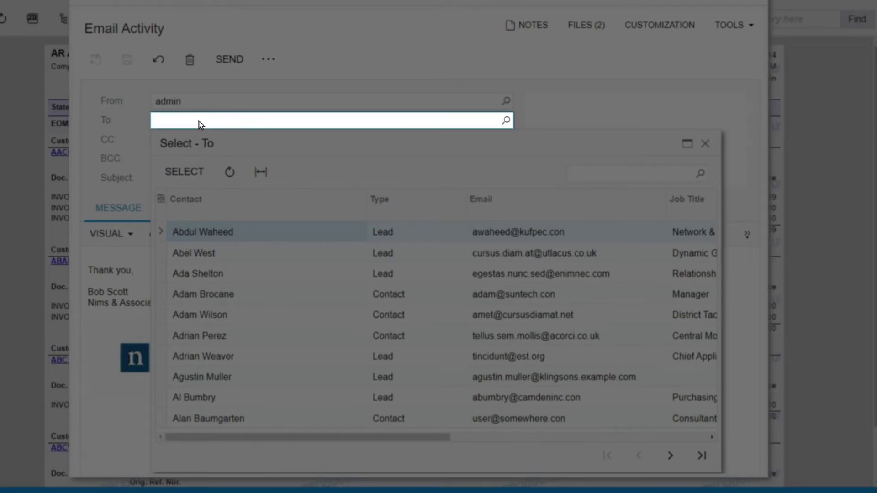
text(adam)
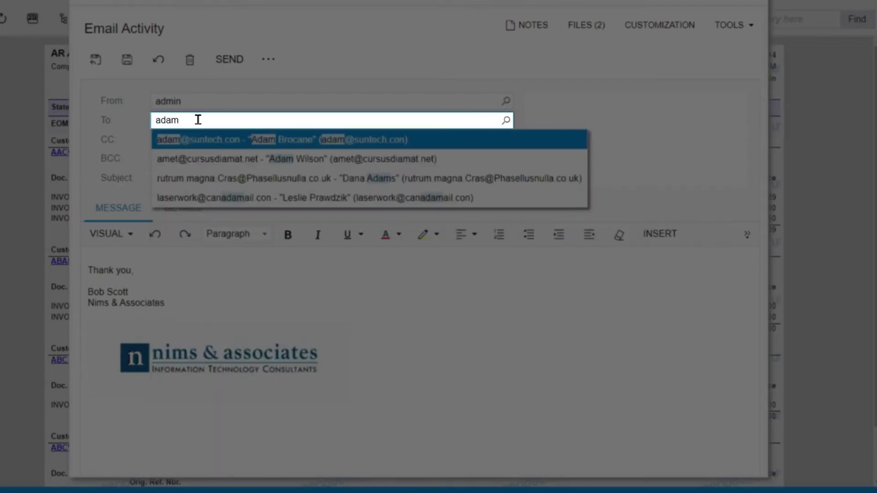
click(202, 142)
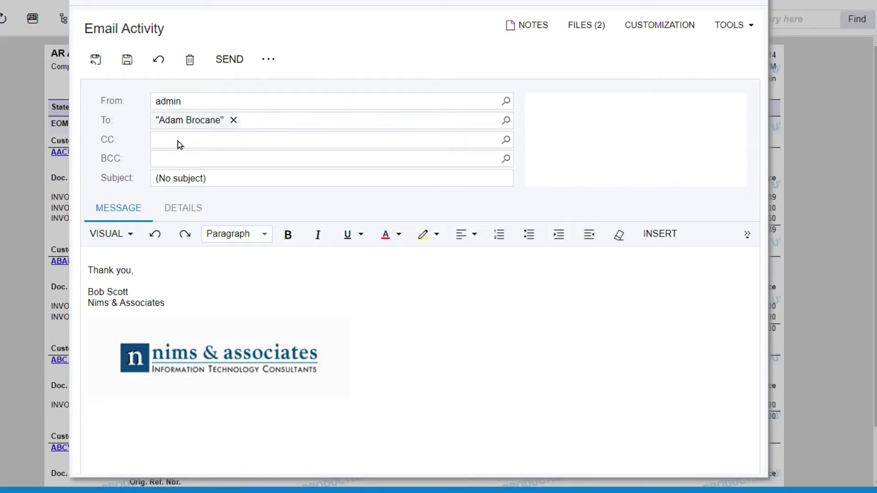
click(177, 141)
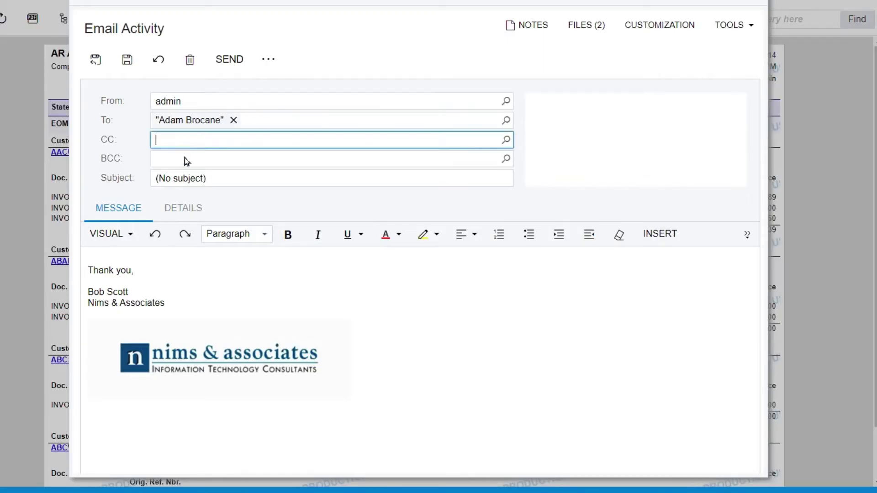
Set the subject to 'Your over due balances' and send the email
click(216, 179)
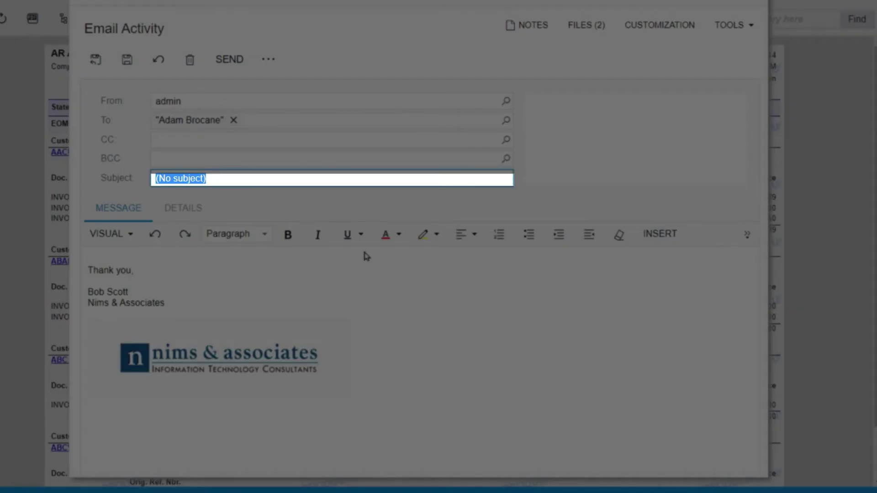
text(Your ov)
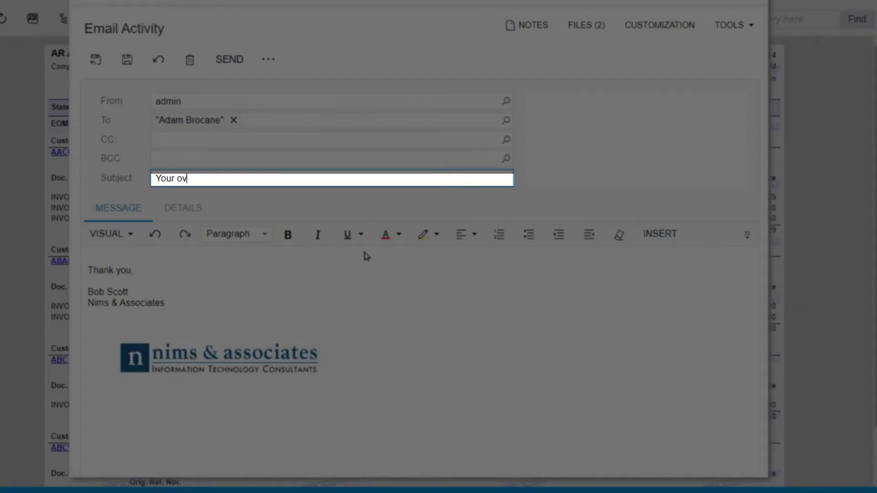
text(er due balances)
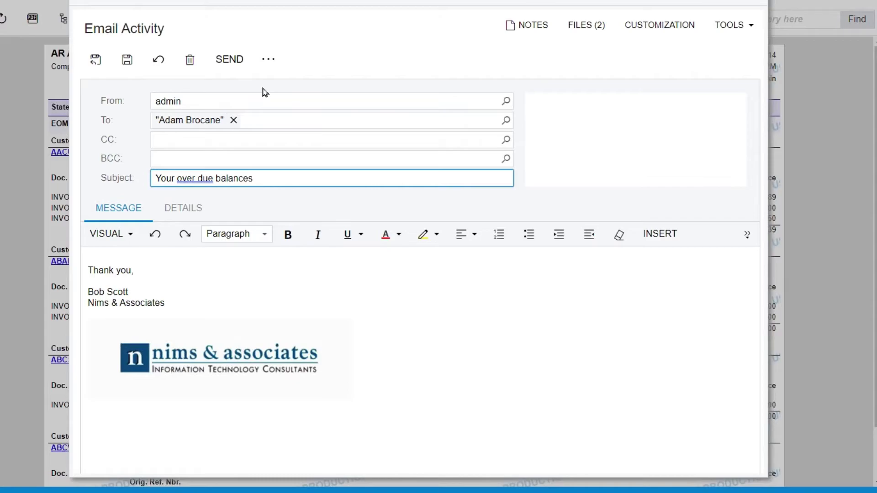
click(230, 66)
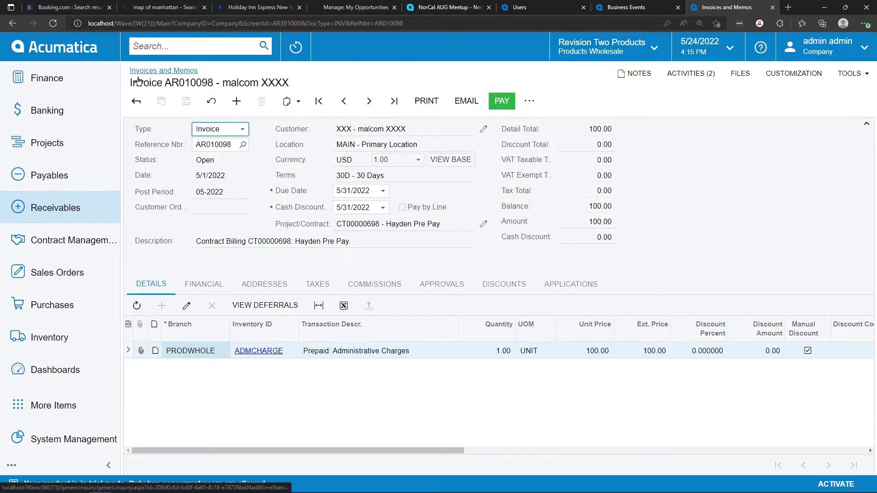
Email invoice AR010098 to its customer from the invoice record's toolbar
click(474, 106)
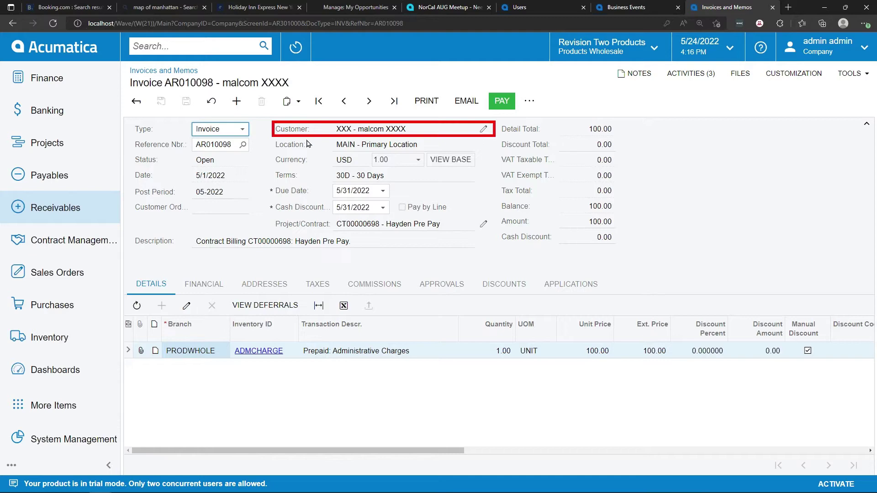
click(483, 129)
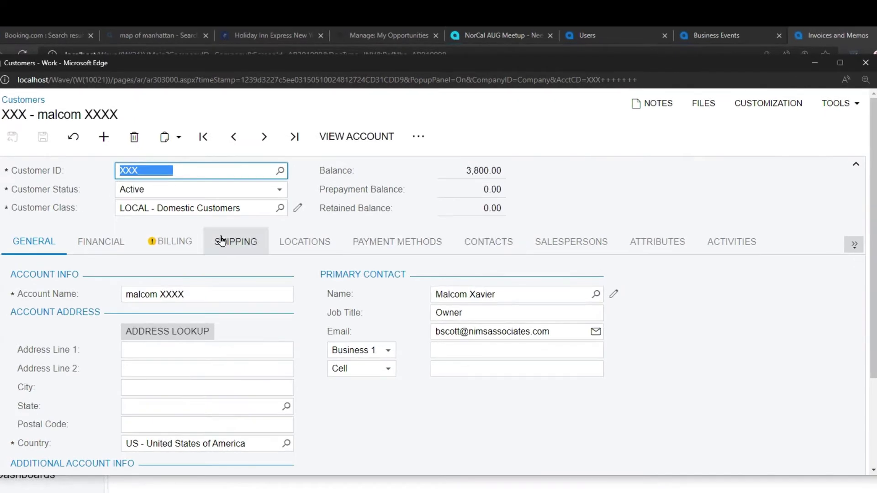
click(857, 248)
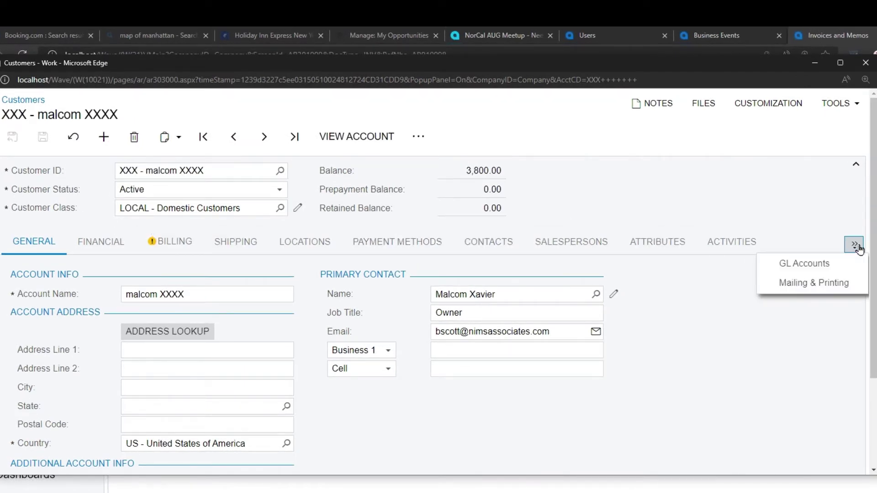
click(826, 288)
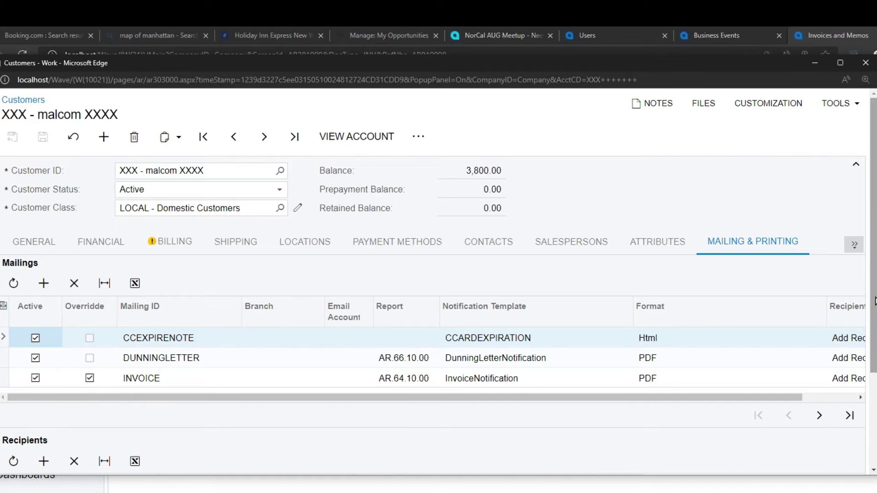
drag(874, 301, 874, 326)
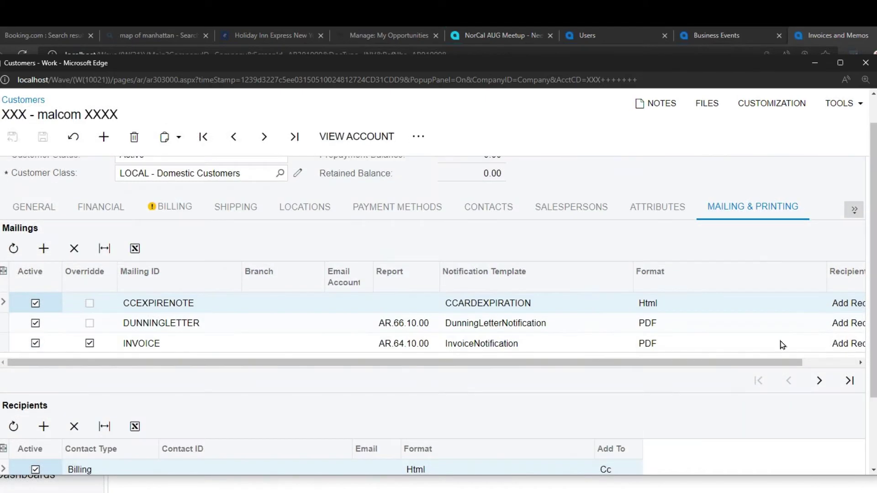
click(224, 344)
scroll(236, 395, down, 2)
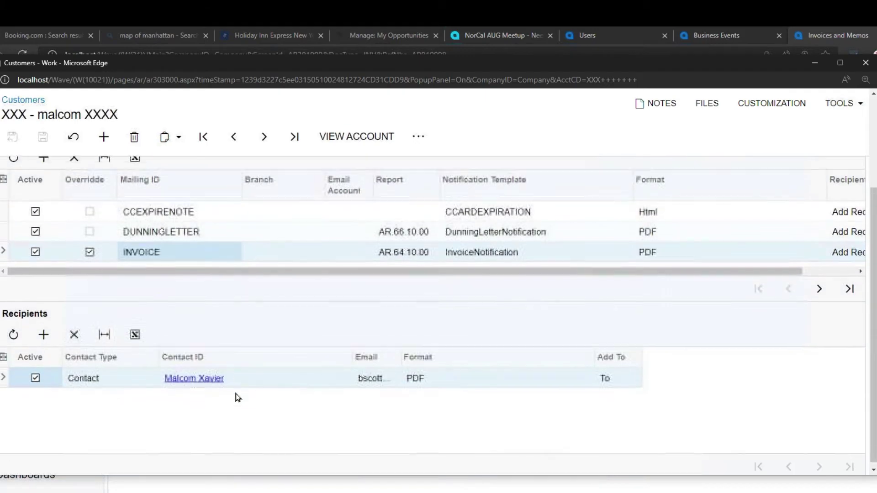
click(83, 380)
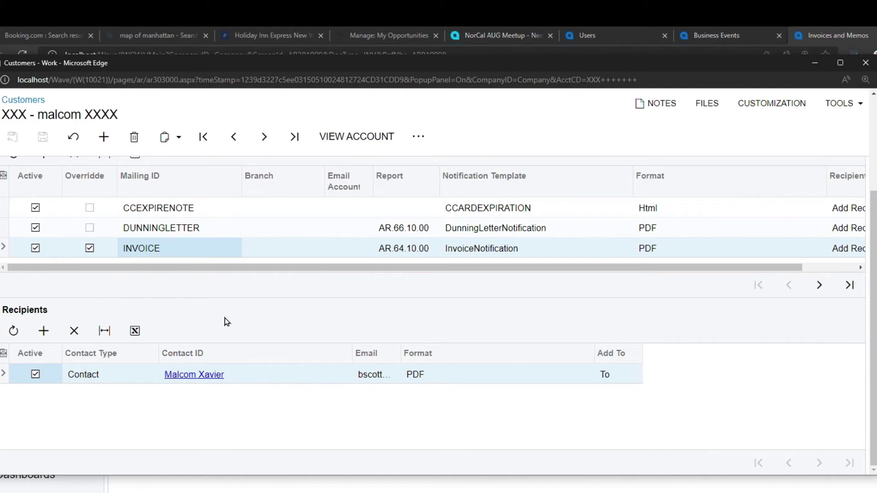
click(865, 63)
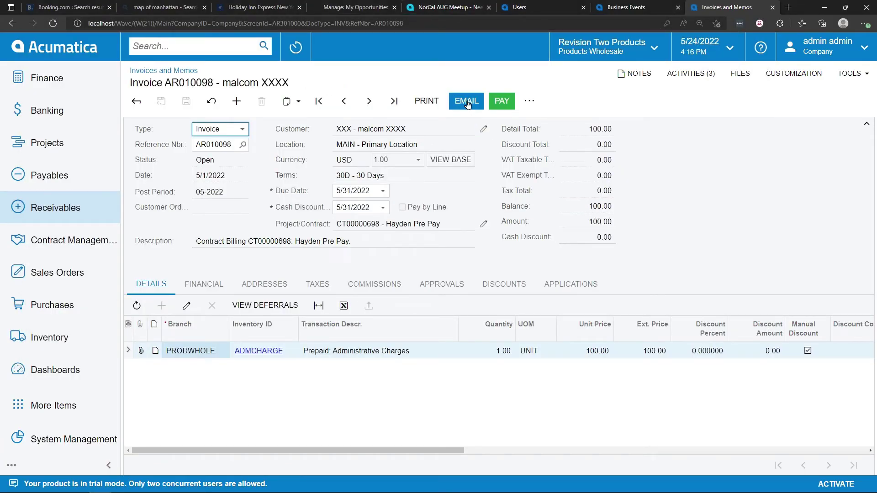
Go through the full Receivables menu to Invoices and Memos and open invoice AR010098
click(75, 208)
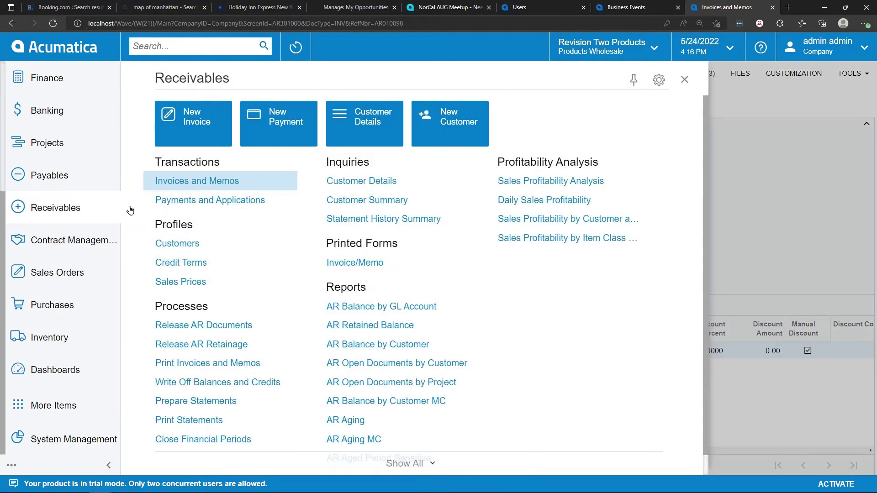
mouse_move(282, 210)
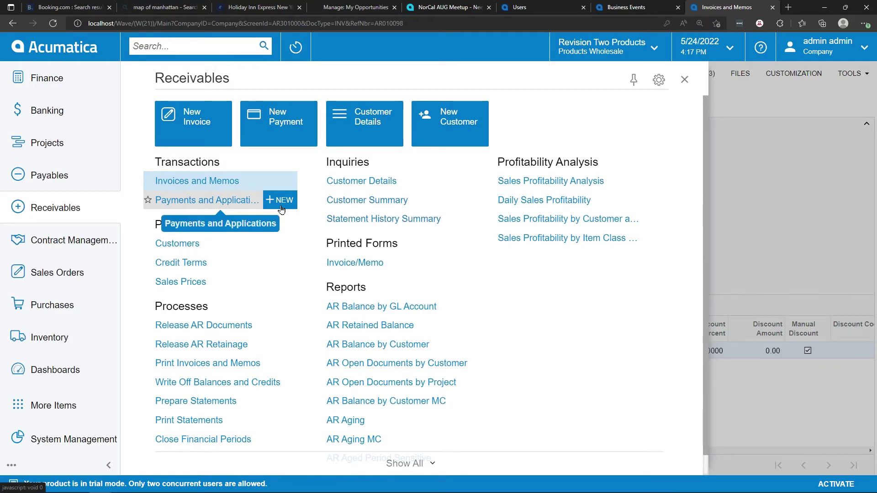
scroll(408, 219, down, 1)
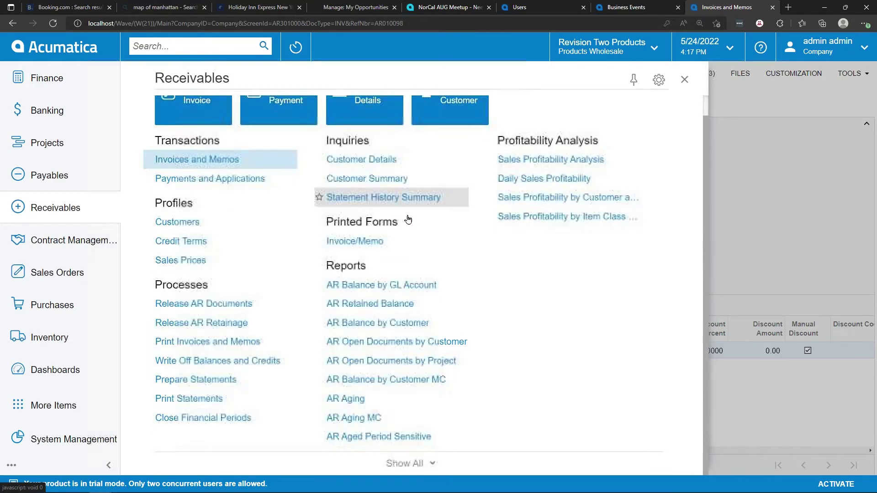
click(407, 463)
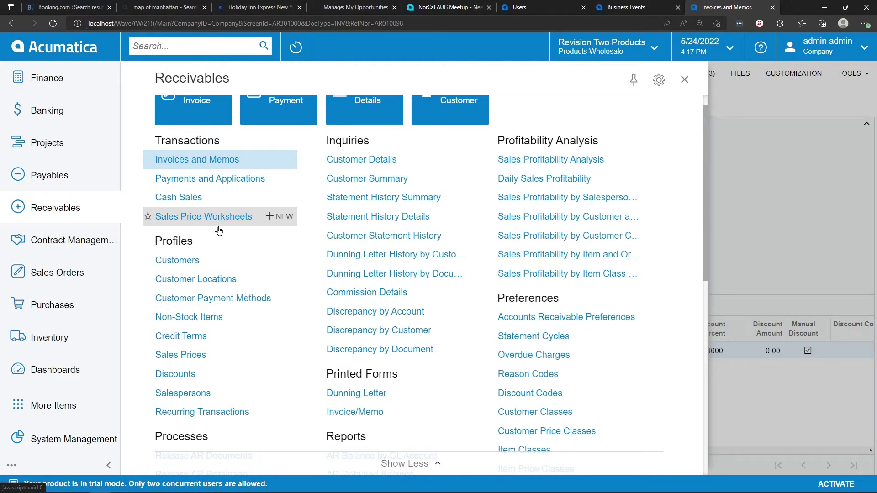
click(230, 159)
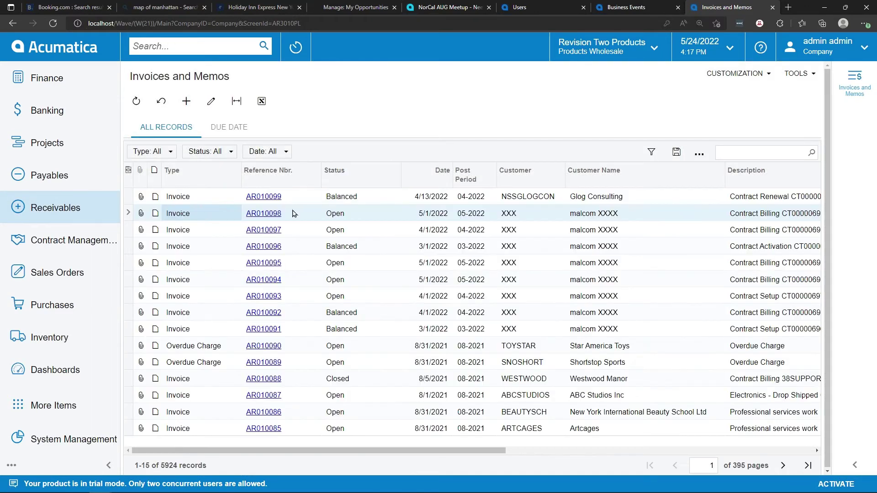
click(274, 215)
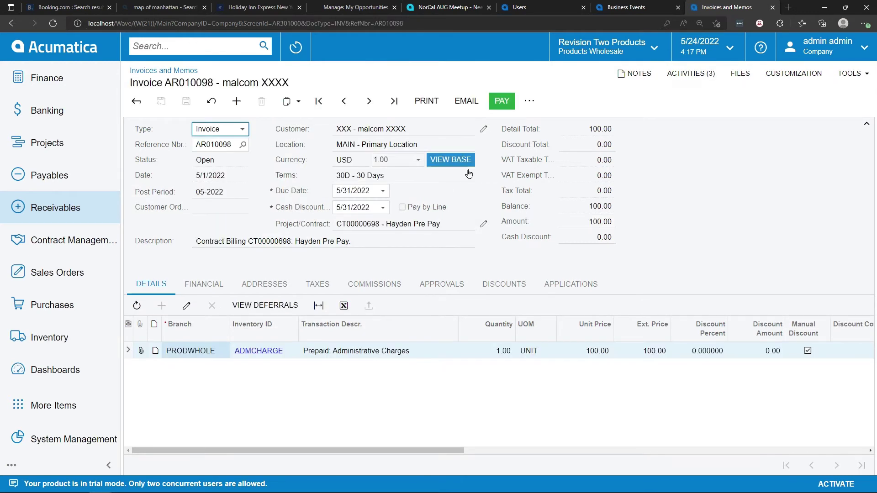
click(427, 101)
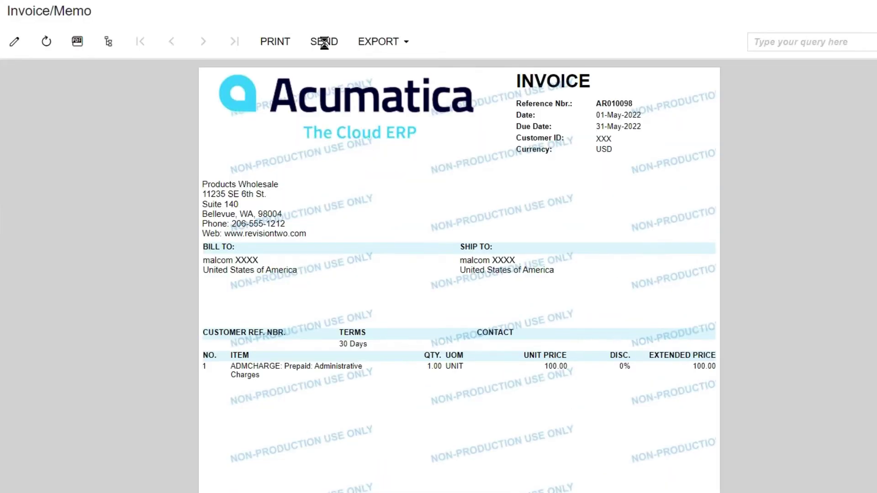
click(384, 103)
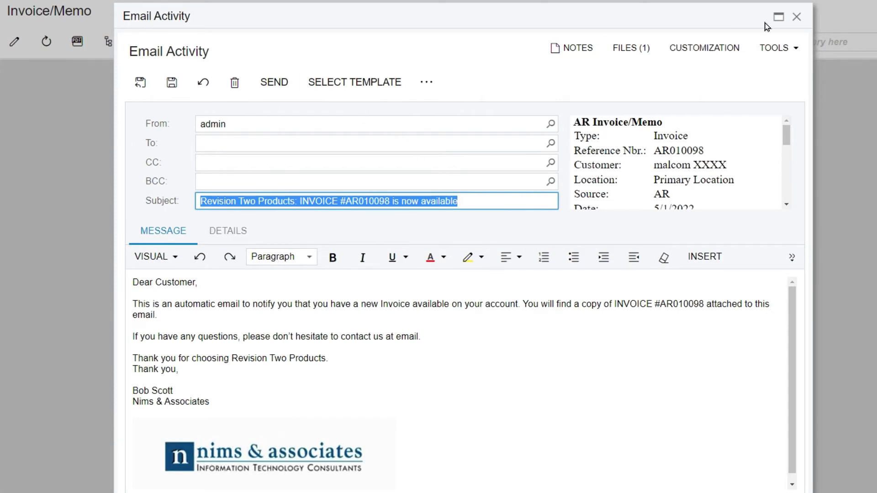
click(797, 16)
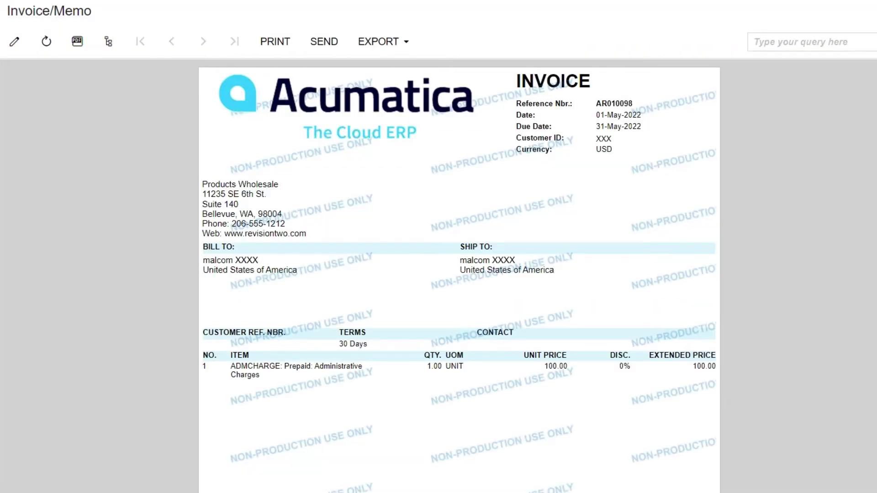
key(alt+Left)
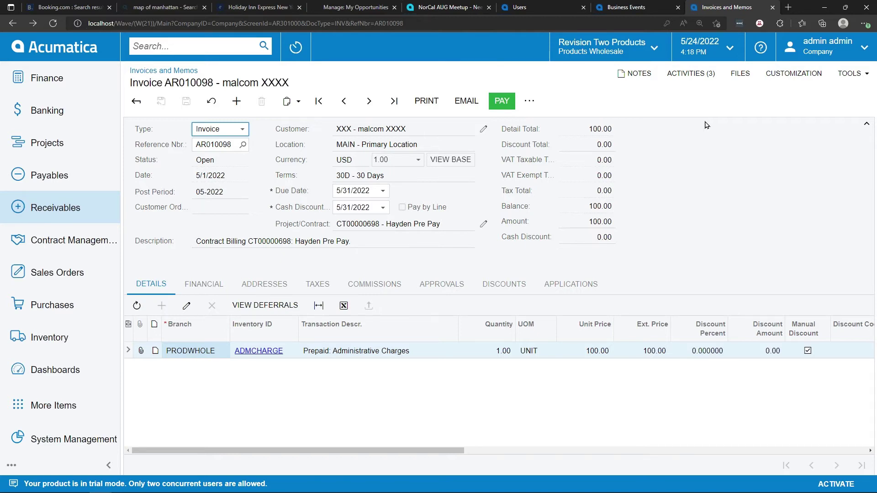
Open My Profile from the user menu and view its Email Settings
click(815, 49)
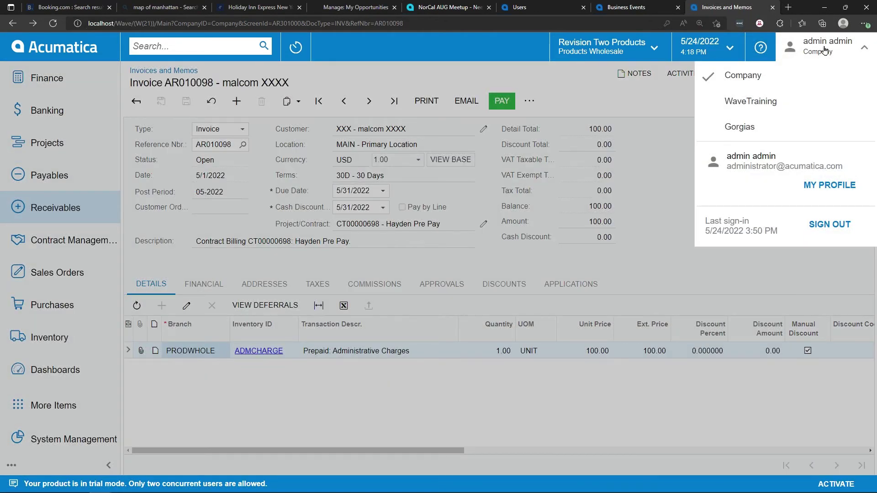
click(827, 189)
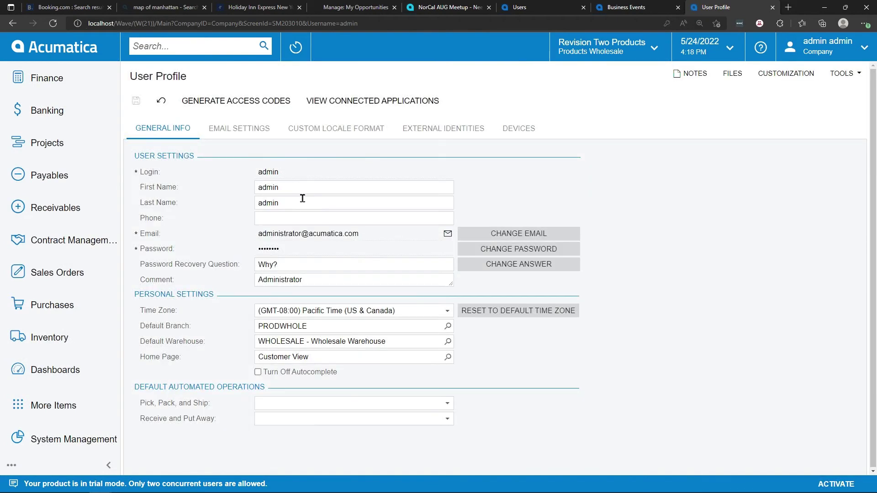
click(260, 133)
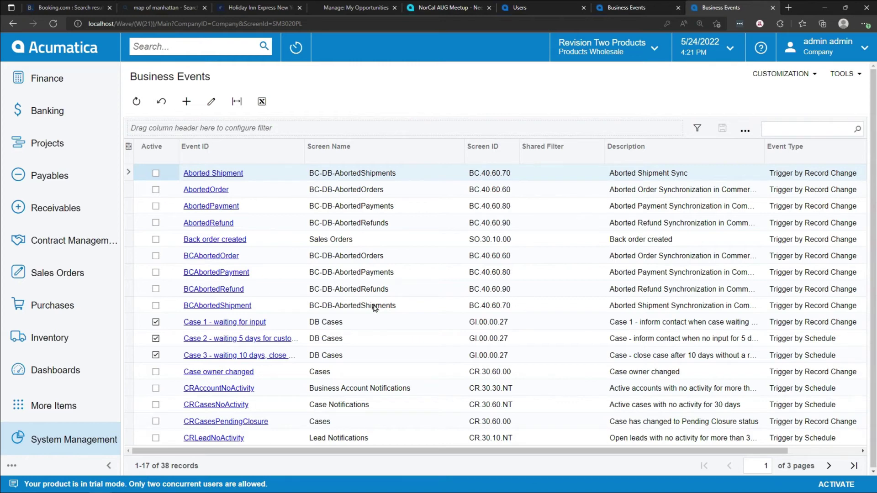
Move to page 2 of the Business Events list and open 'Invoice 2 - due tomorrow'
click(830, 466)
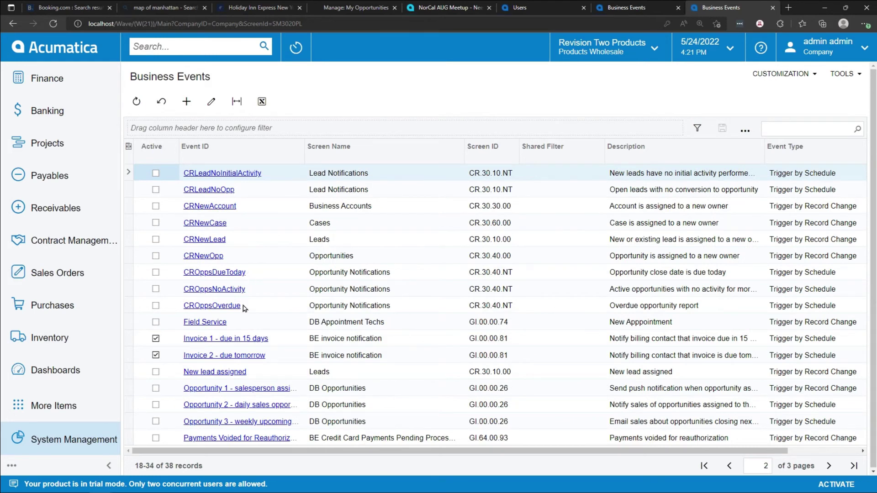
click(198, 356)
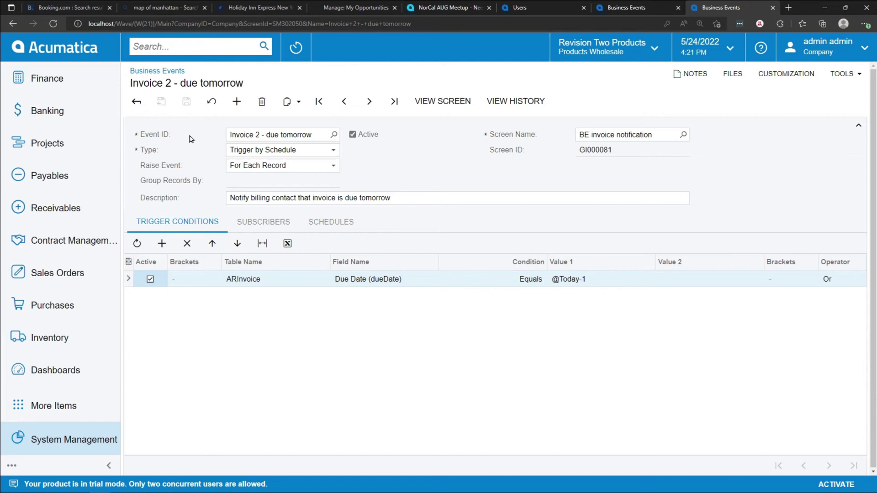
click(332, 151)
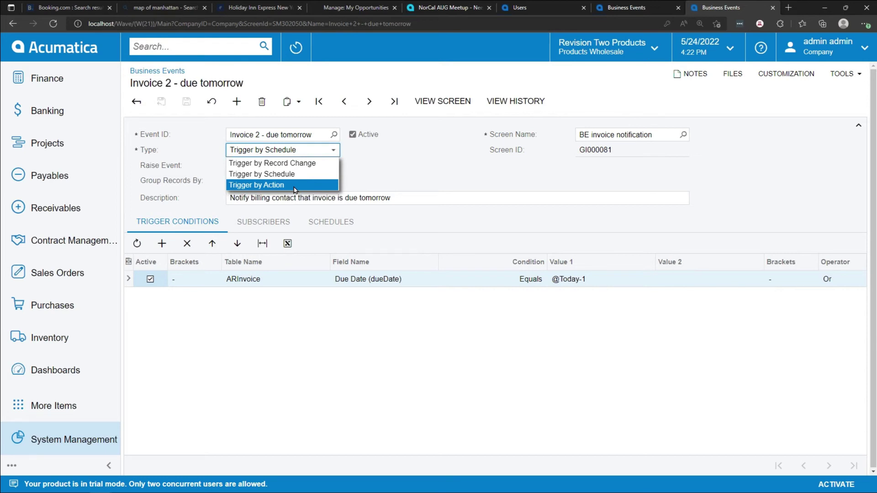
click(294, 180)
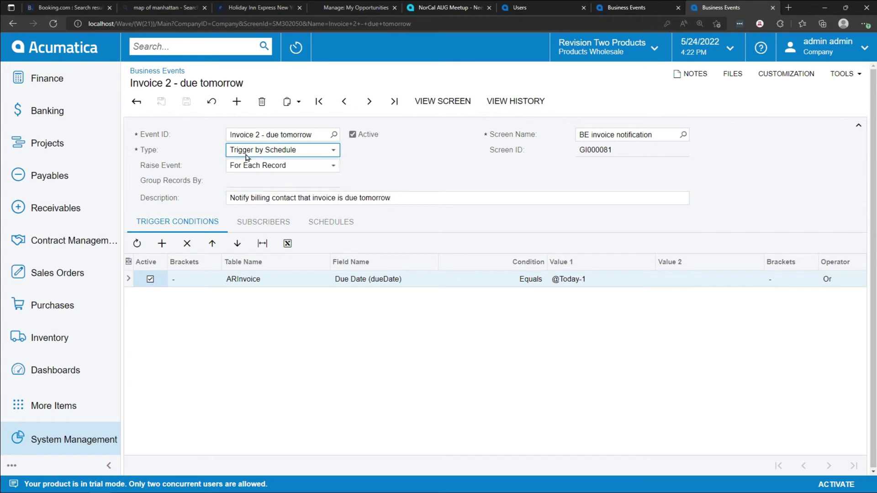
click(583, 133)
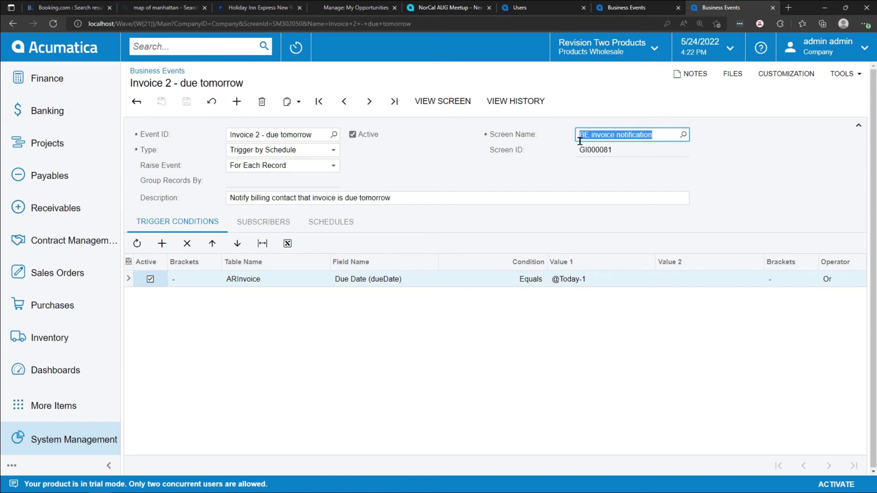
click(277, 283)
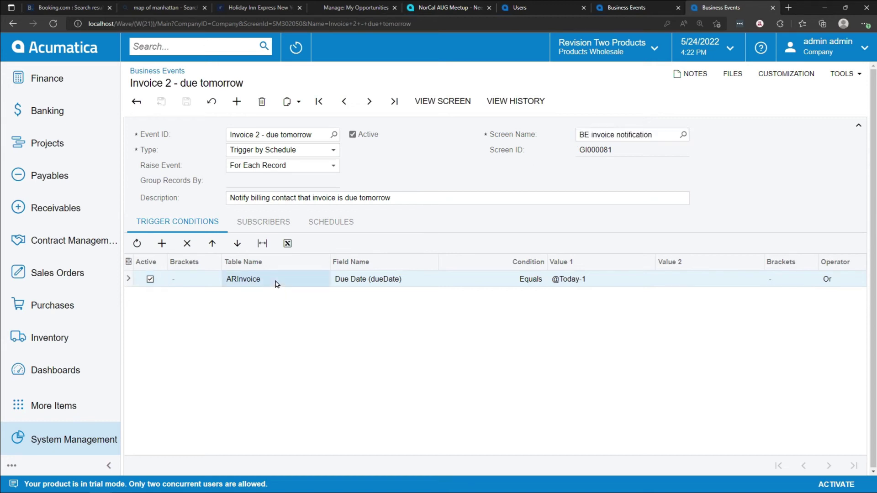
click(366, 281)
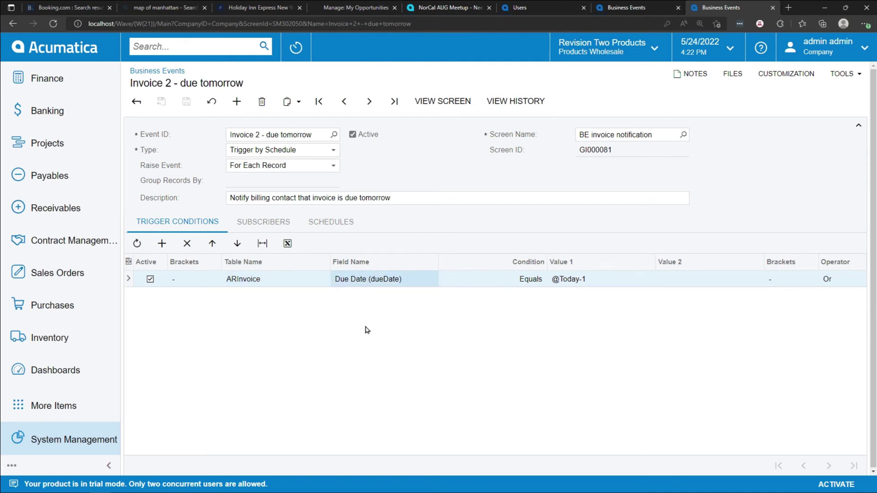
click(518, 280)
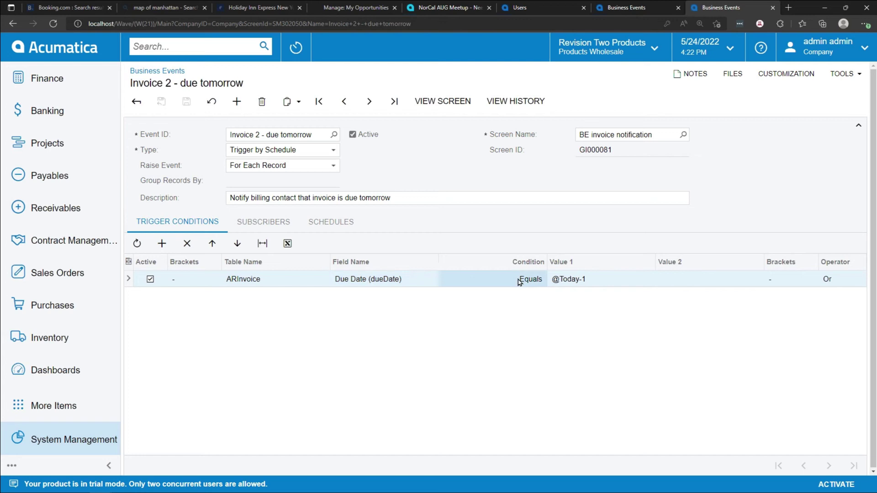
click(578, 281)
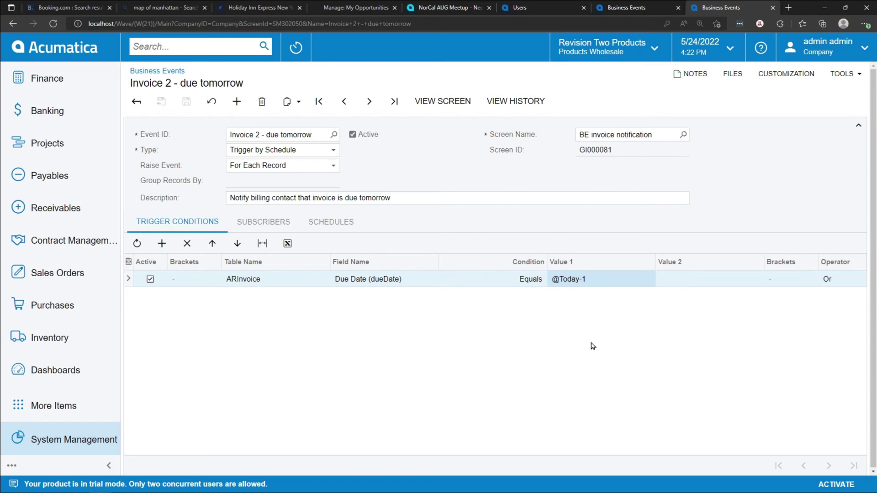
Show the event's Subscribers to reach its AR Invoice due tomorrow email template
click(265, 224)
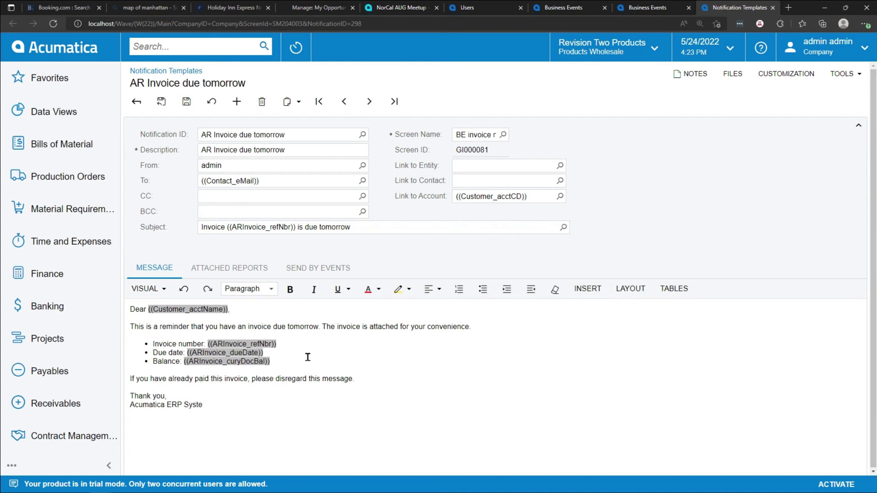
Review the template's From, To and Subject settings
click(229, 165)
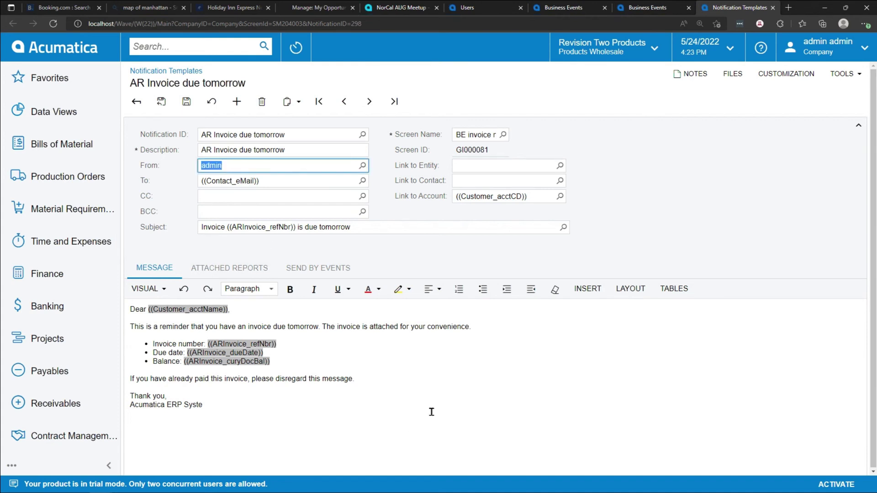
click(272, 180)
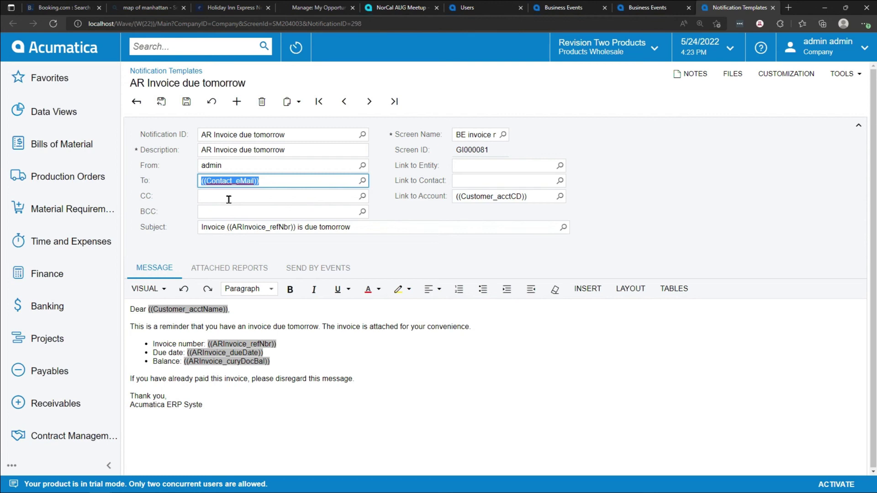
click(322, 229)
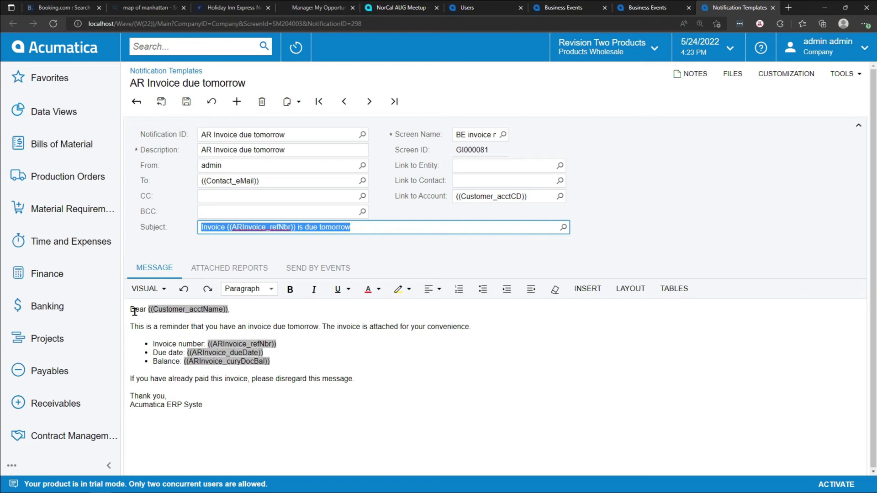
Add the missing 'm' so the signature reads Acumatica ERP System, then view the attached AR641000 report
drag(131, 309, 275, 420)
click(276, 420)
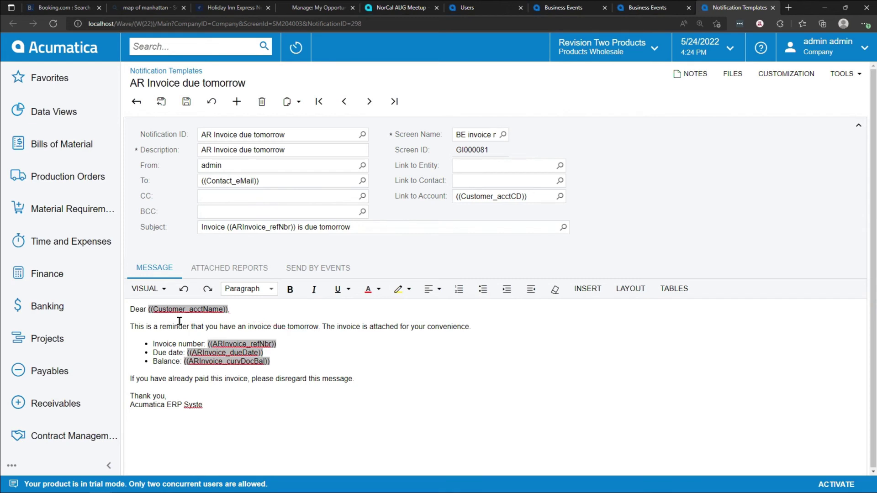
text(m)
click(245, 267)
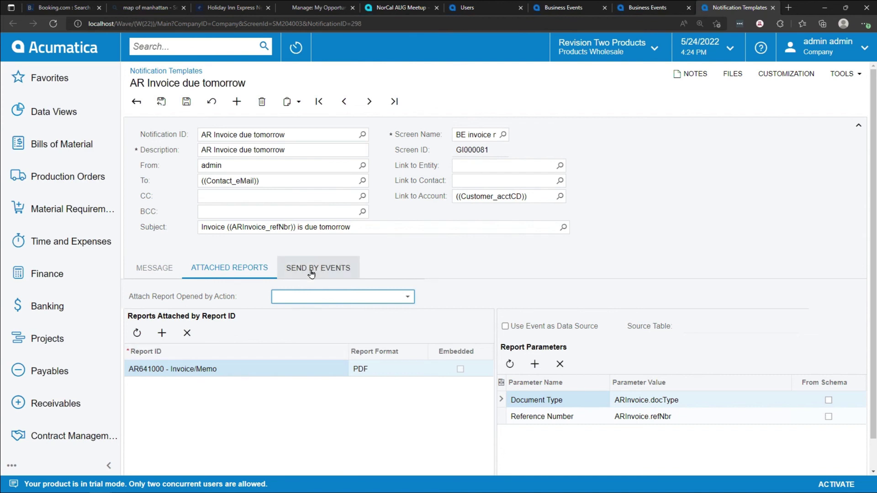
Save the AR Invoice due tomorrow template, keeping its AR641000 Invoice/Memo PDF attachment
click(186, 100)
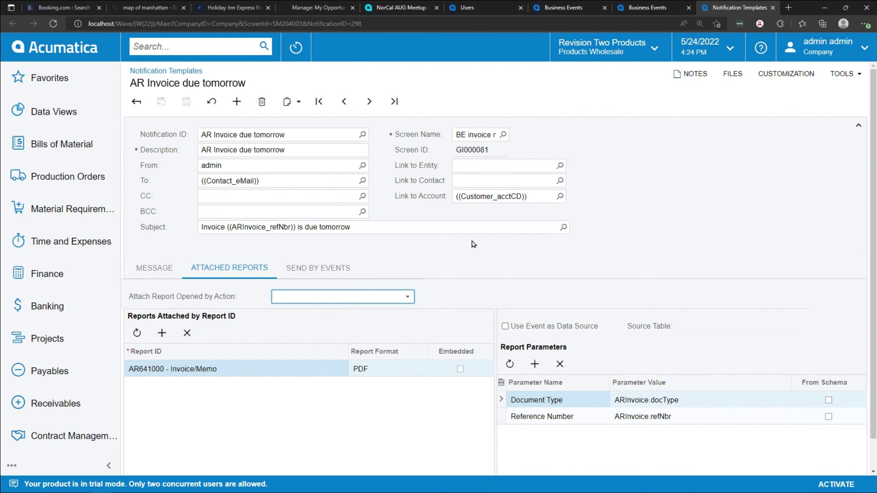
click(206, 49)
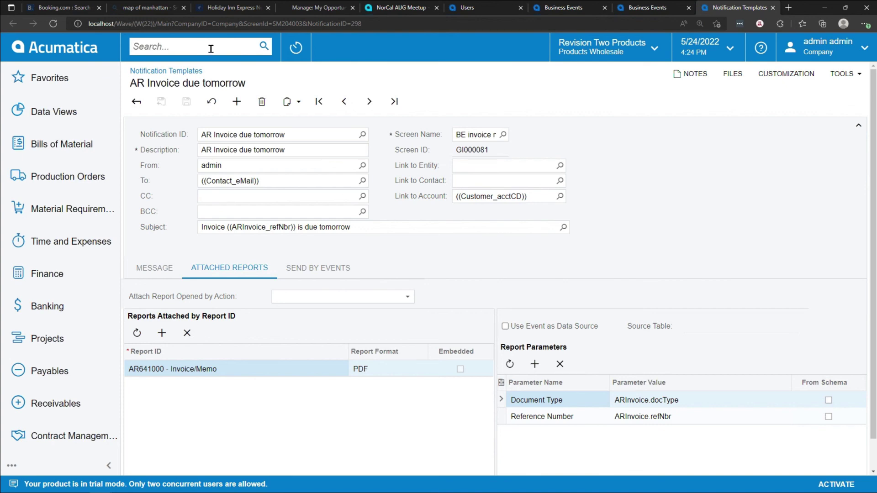
Search for 'email' and open Emails Pending Processing (SM507000) under System Management
text(email)
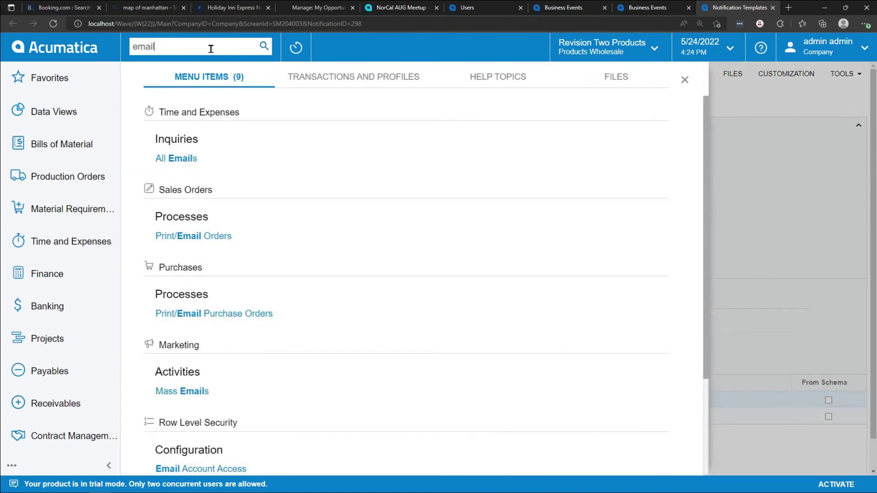
scroll(281, 220, down, 3)
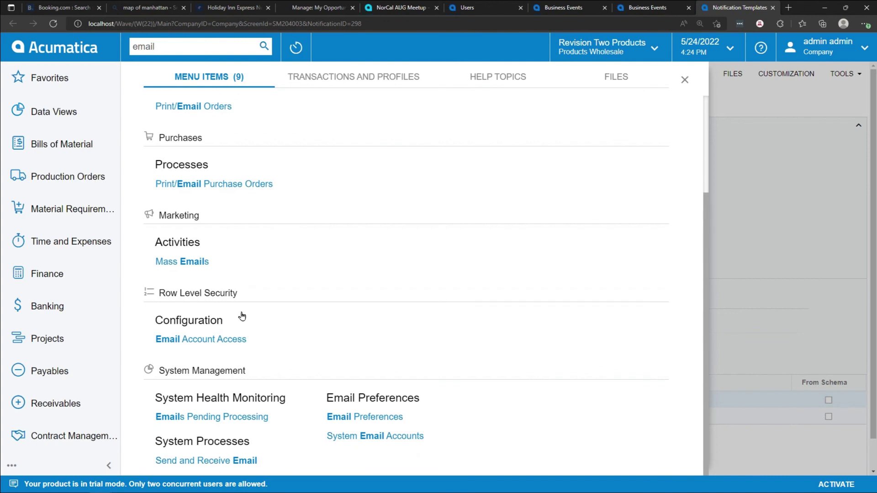
click(231, 417)
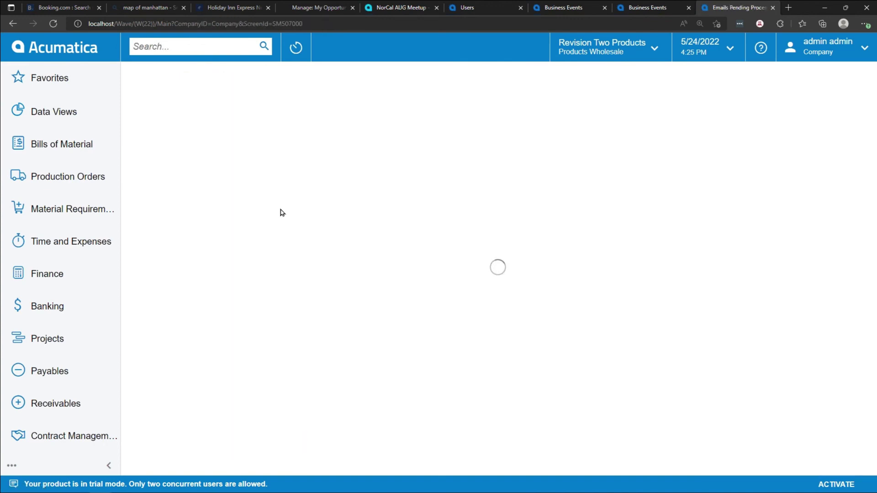